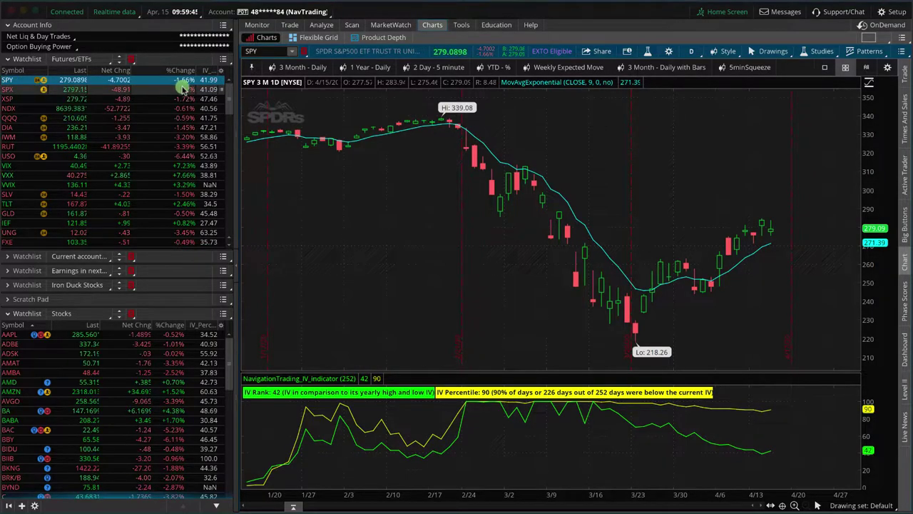
# Circle SPY's daily percent change in the watchlist and bring up SPY's Fundamentals page.
pyautogui.moveTo(202, 77); pyautogui.dragTo(164, 76)
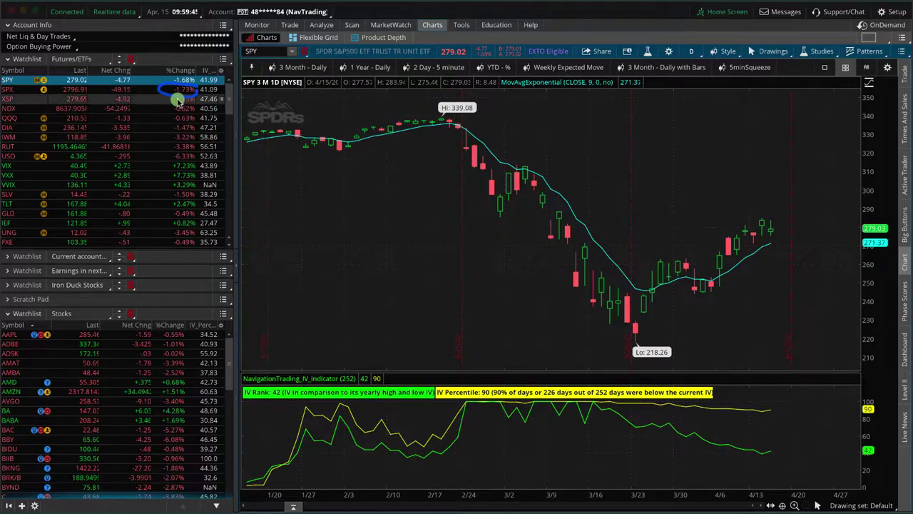
pyautogui.moveTo(178, 65)
pyautogui.mouseDown()
pyautogui.moveTo(187, 103)
pyautogui.moveTo(185, 69)
pyautogui.mouseUp()
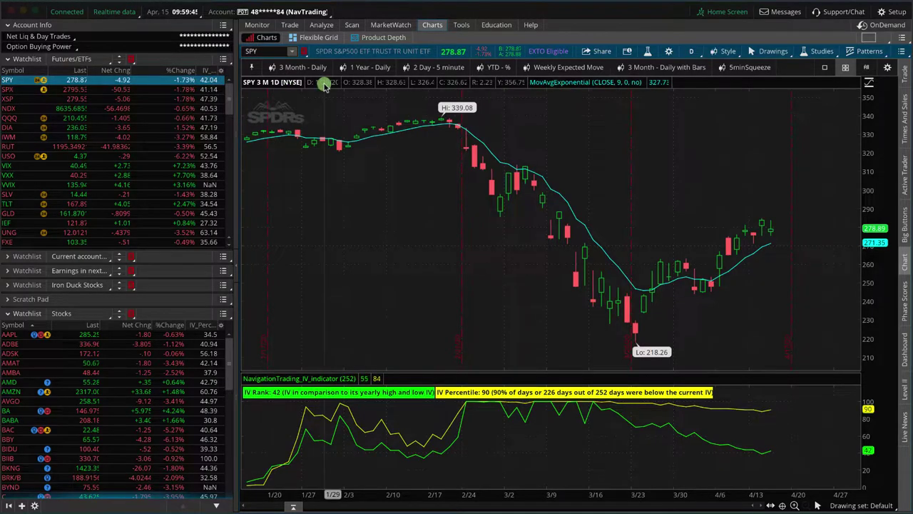
pyautogui.click(321, 26)
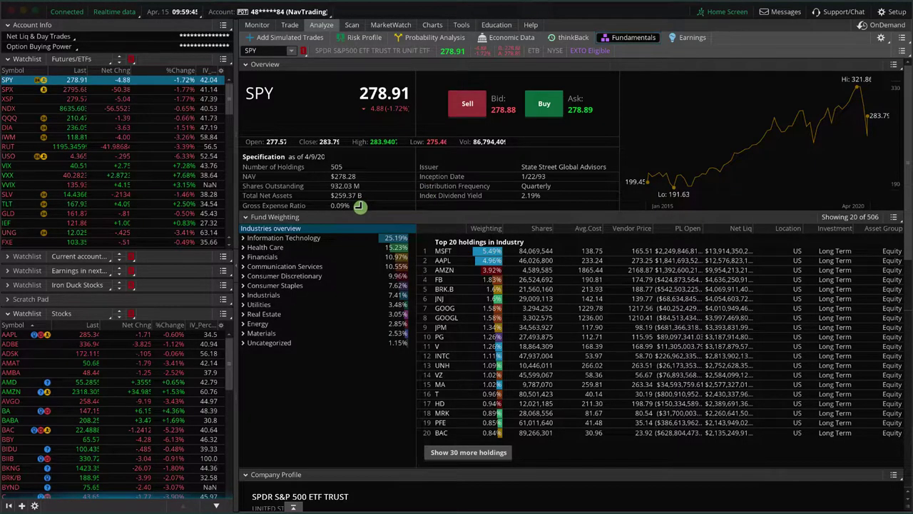
# Underline SPY's total net assets, 0.09% gross expense ratio and 2.19% index dividend yield.
pyautogui.moveTo(359, 207)
pyautogui.mouseDown()
pyautogui.moveTo(243, 197)
pyautogui.moveTo(361, 206)
pyautogui.mouseUp()
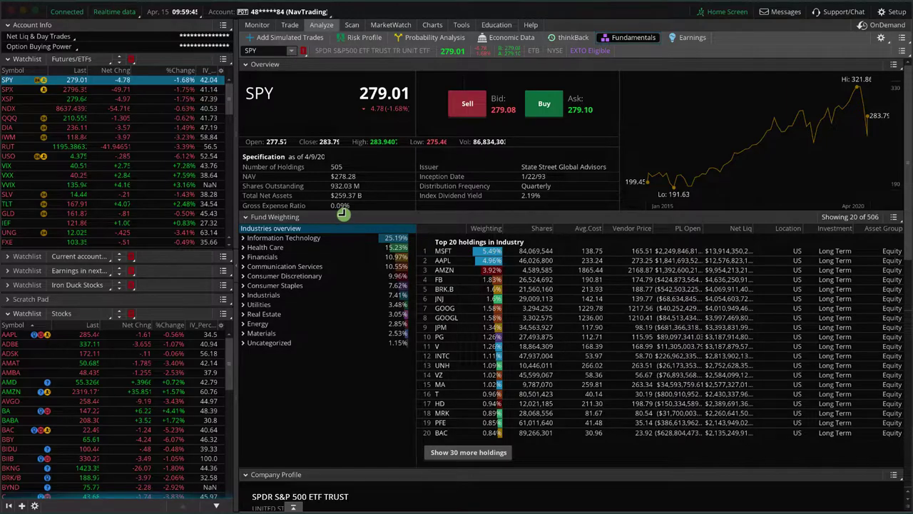
pyautogui.moveTo(345, 212)
pyautogui.mouseDown()
pyautogui.moveTo(330, 211)
pyautogui.moveTo(349, 203)
pyautogui.moveTo(330, 210)
pyautogui.moveTo(345, 214)
pyautogui.mouseUp()
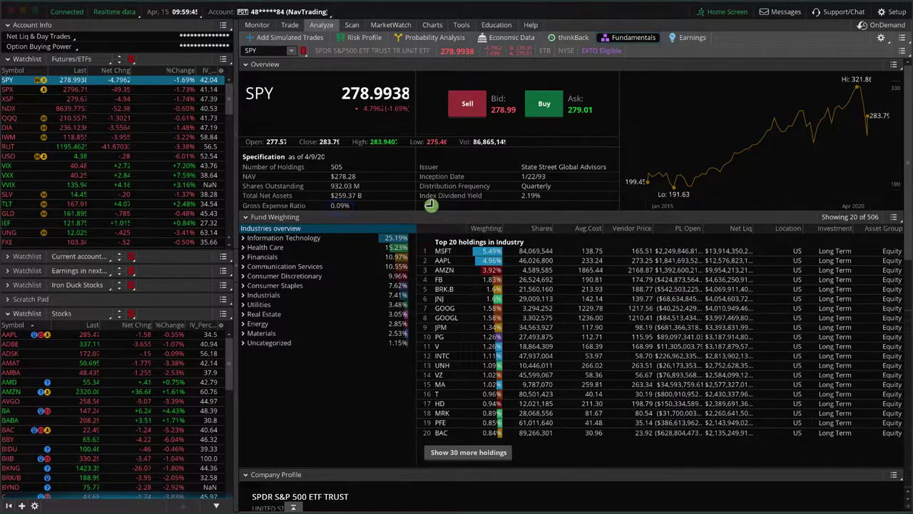
pyautogui.moveTo(429, 205)
pyautogui.mouseDown()
pyautogui.moveTo(534, 206)
pyautogui.moveTo(551, 191)
pyautogui.moveTo(412, 201)
pyautogui.moveTo(476, 208)
pyautogui.mouseUp()
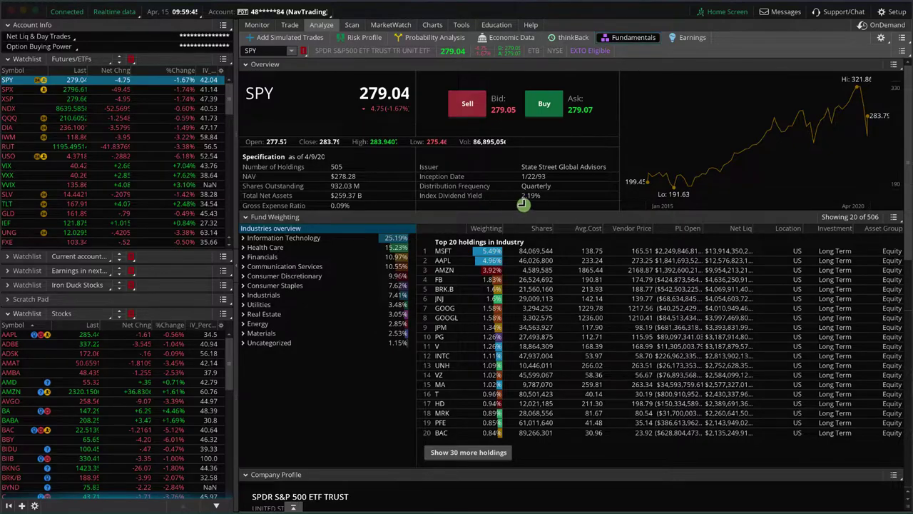
# Underline the dividend yield and expense ratio, circle SPY's %Change, and return to the chart.
pyautogui.moveTo(428, 205); pyautogui.dragTo(542, 205)
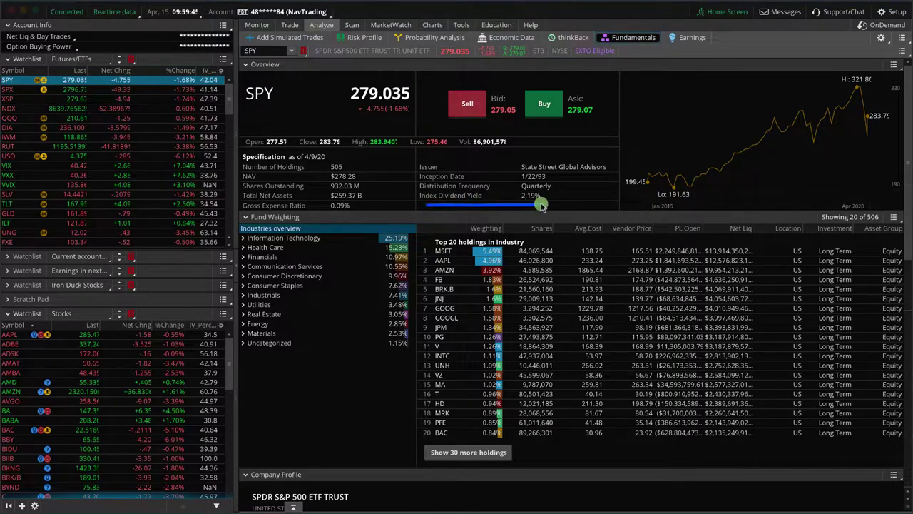
pyautogui.moveTo(246, 212); pyautogui.dragTo(357, 208)
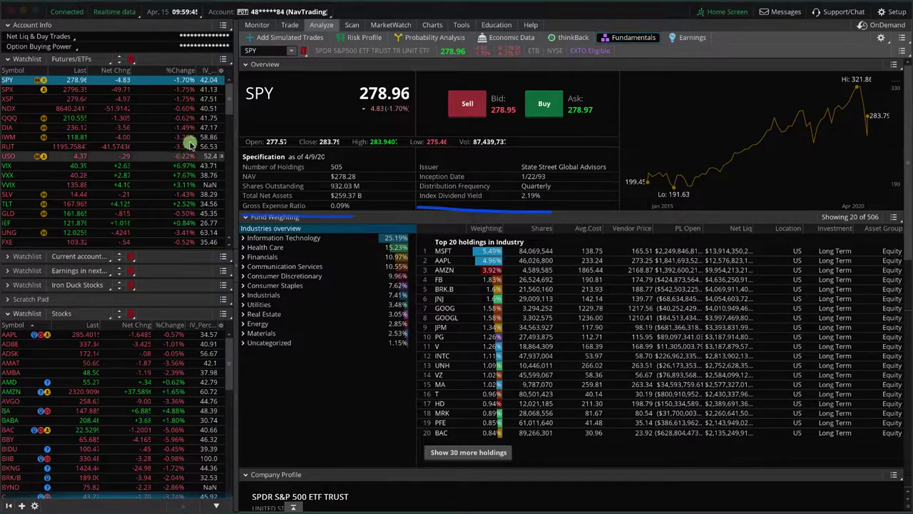
pyautogui.moveTo(194, 74); pyautogui.dragTo(199, 76)
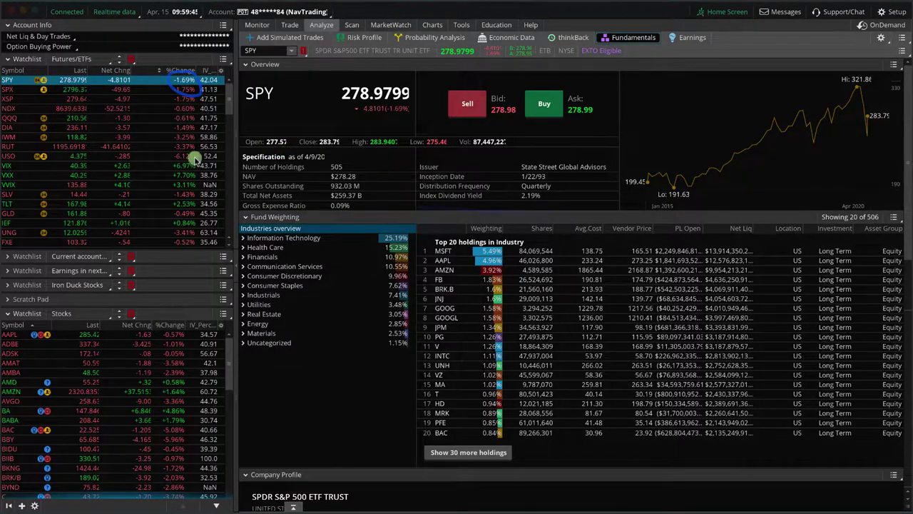
pyautogui.click(431, 27)
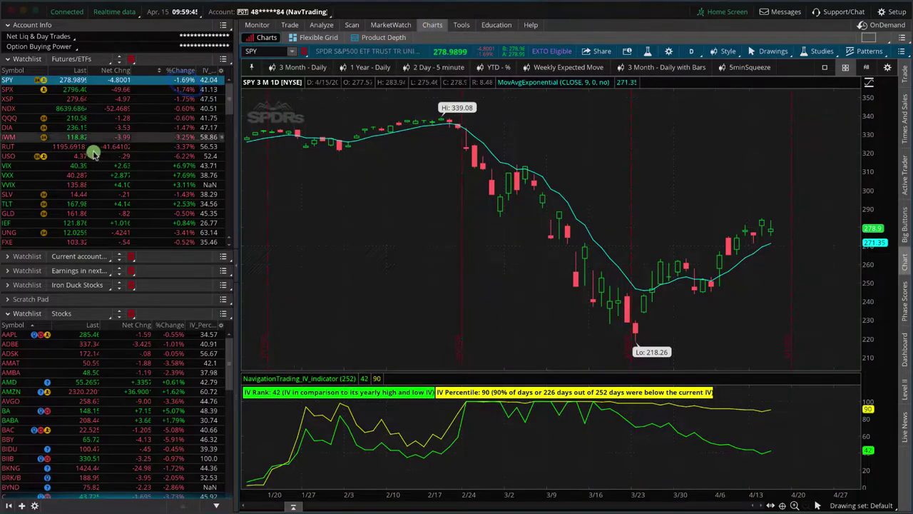
# Chart /ES[M20] E-mini S&P 500 futures from the Futures/ETFs watchlist.
pyautogui.scroll(-10, 227, 114)
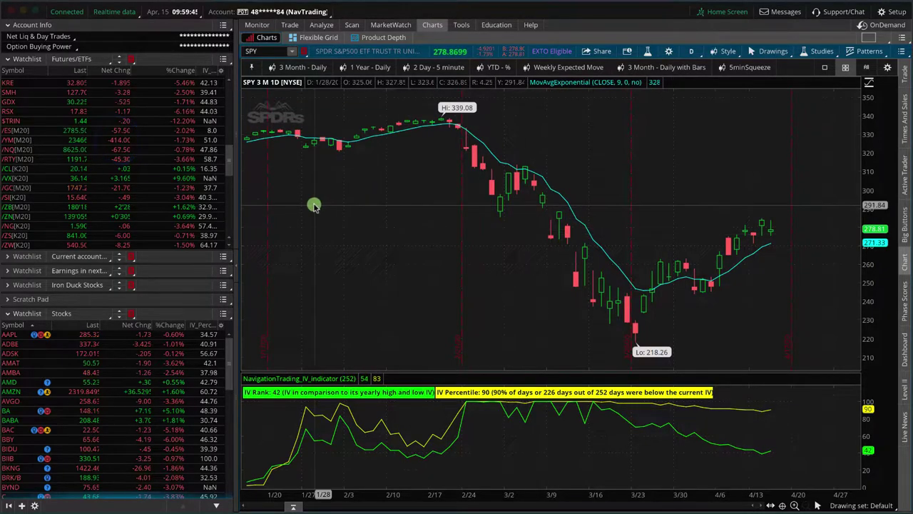
pyautogui.click(133, 130)
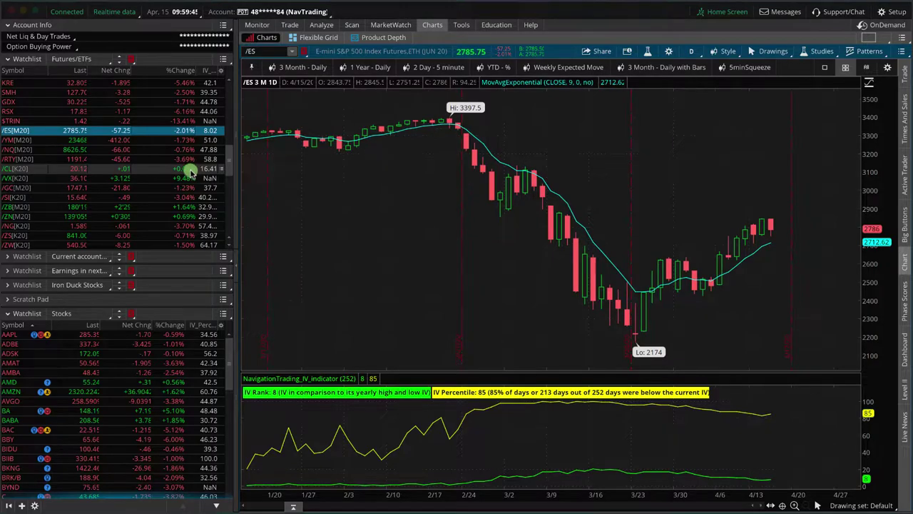
# Chart /ZB[M20] Treasury Bond futures, then AMZN from the Stocks watchlist.
pyautogui.click(188, 207)
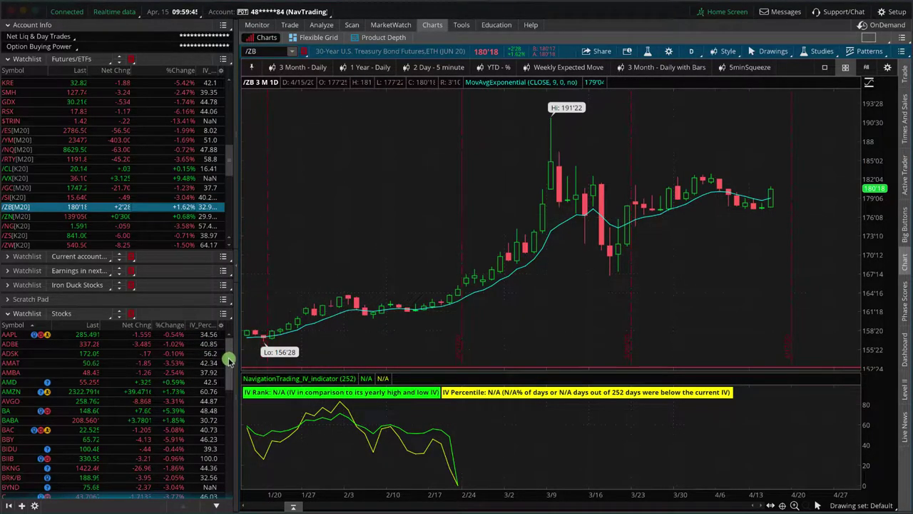
pyautogui.scroll(-3, 229, 360)
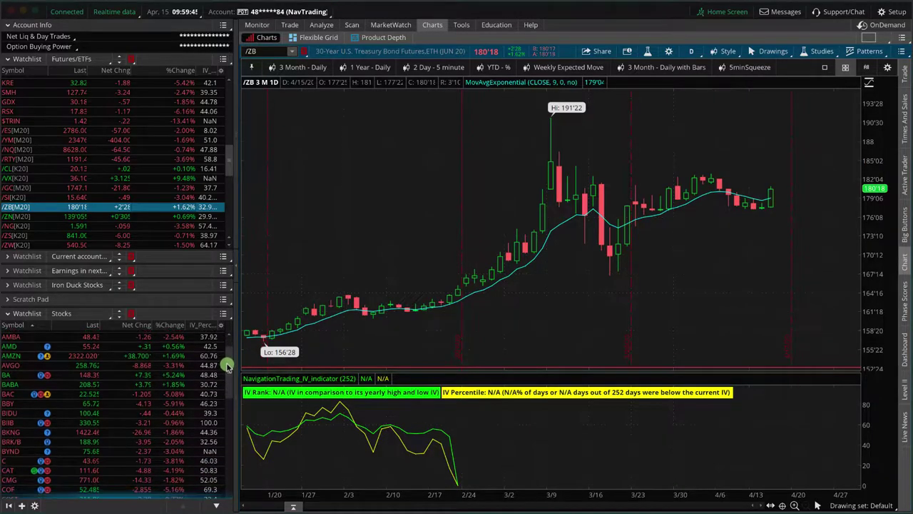
pyautogui.scroll(-1, 227, 365)
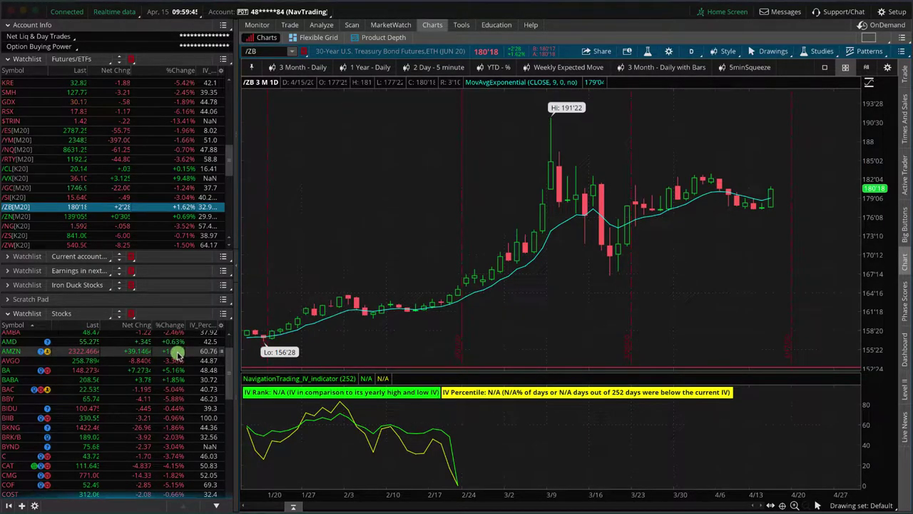
pyautogui.click(174, 351)
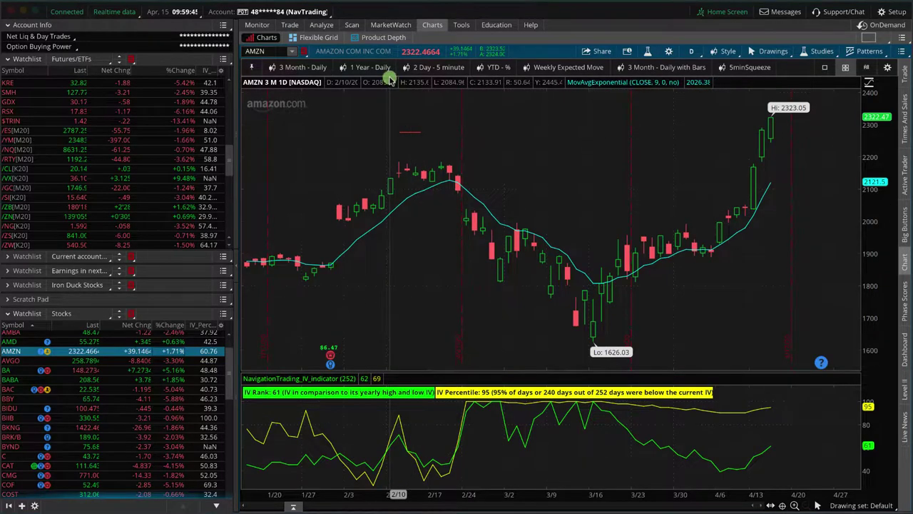
# Switch to year-to-date view, chart BABA, EBAY, then NFLX, and circle NFLX's 31.74% gain.
pyautogui.click(484, 67)
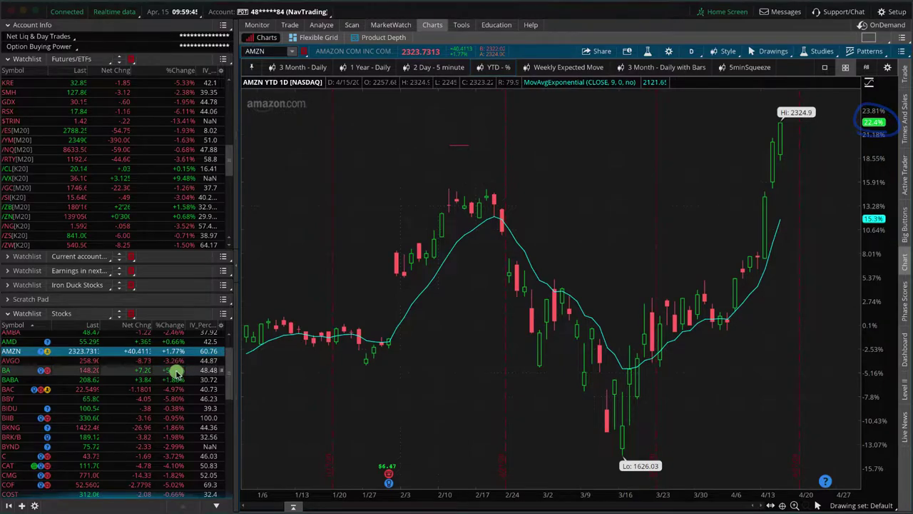
pyautogui.click(164, 381)
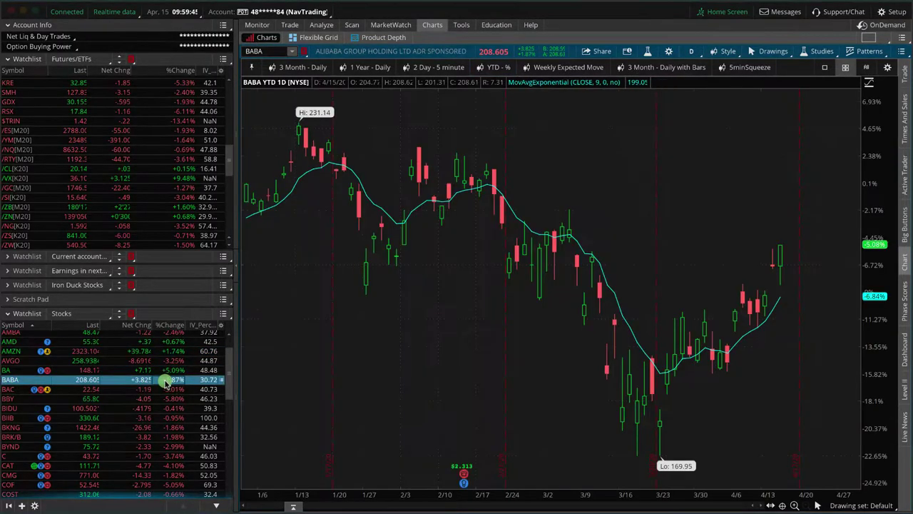
pyautogui.moveTo(230, 368); pyautogui.dragTo(228, 452)
pyautogui.click(183, 414)
pyautogui.click(175, 468)
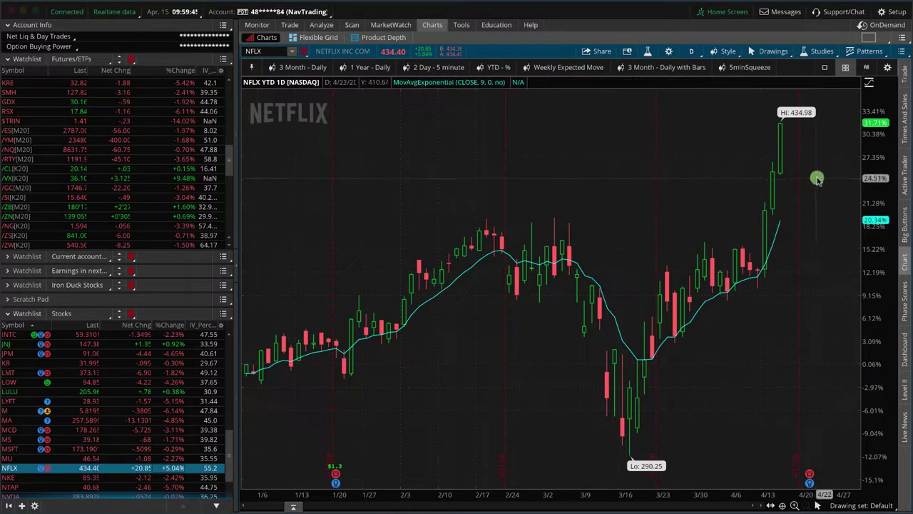
pyautogui.moveTo(860, 118); pyautogui.dragTo(857, 127)
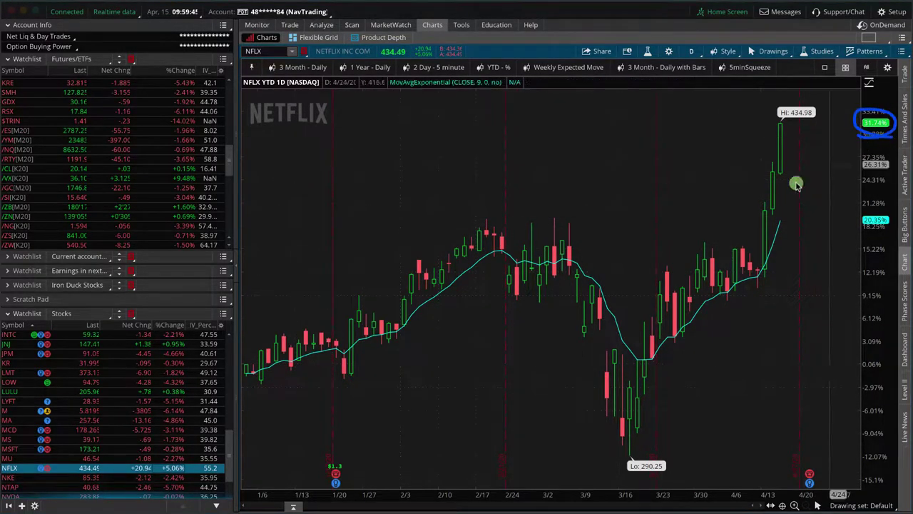
# Circle ROKU's +6.64% gain in the Stocks watchlist and chart TSLA.
pyautogui.scroll(-3, 218, 492)
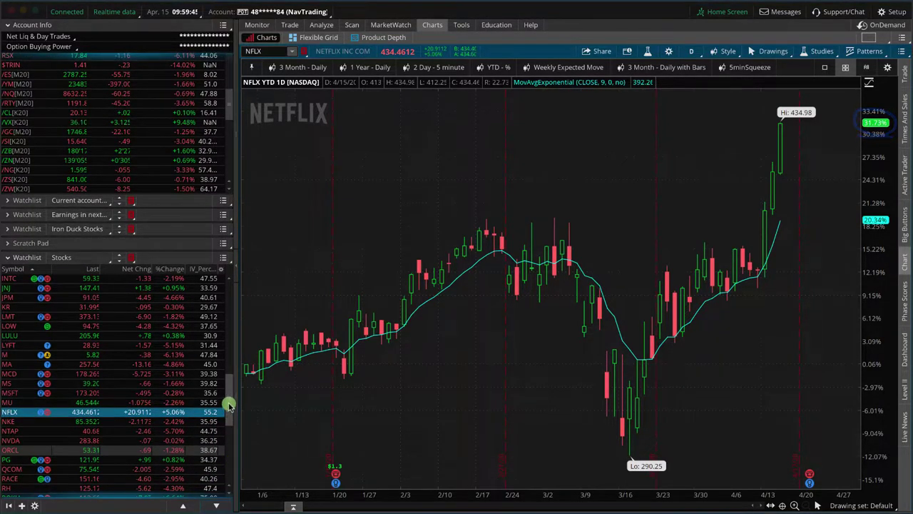
pyautogui.moveTo(228, 404); pyautogui.dragTo(229, 432)
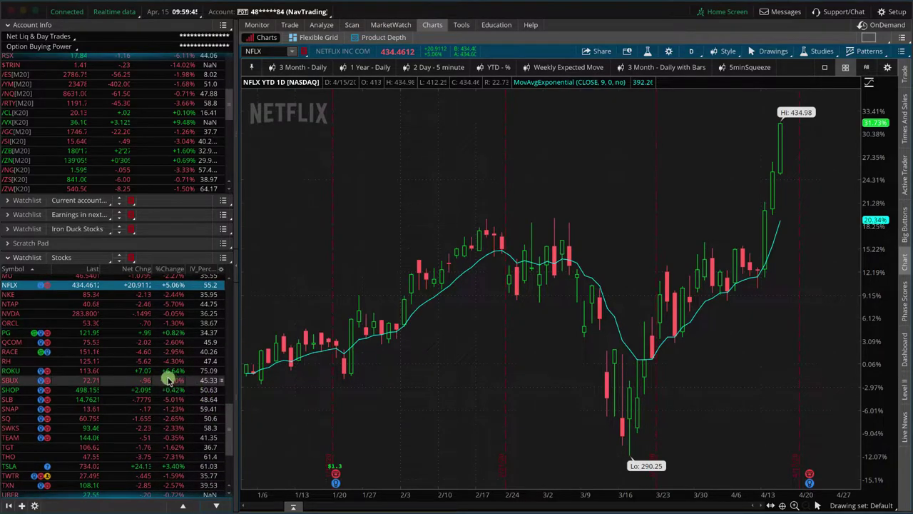
pyautogui.moveTo(166, 378); pyautogui.dragTo(179, 378)
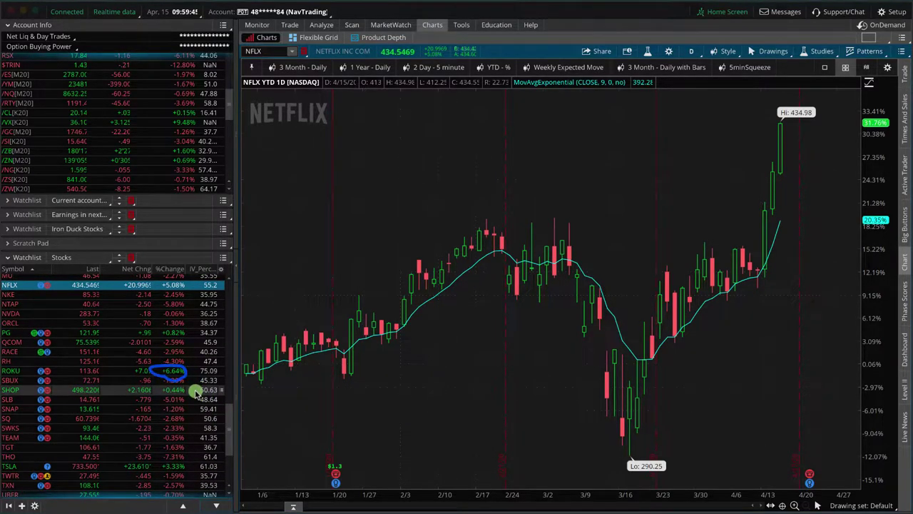
pyautogui.click(173, 467)
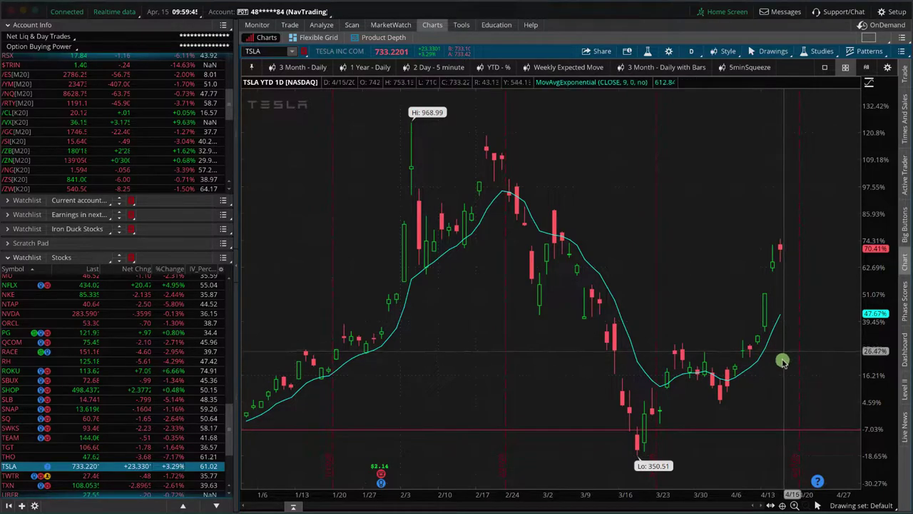
# Sketch TSLA's recent rally, switch to 3 Month - Daily, and circle the 350.51 low.
pyautogui.moveTo(752, 375); pyautogui.dragTo(776, 355)
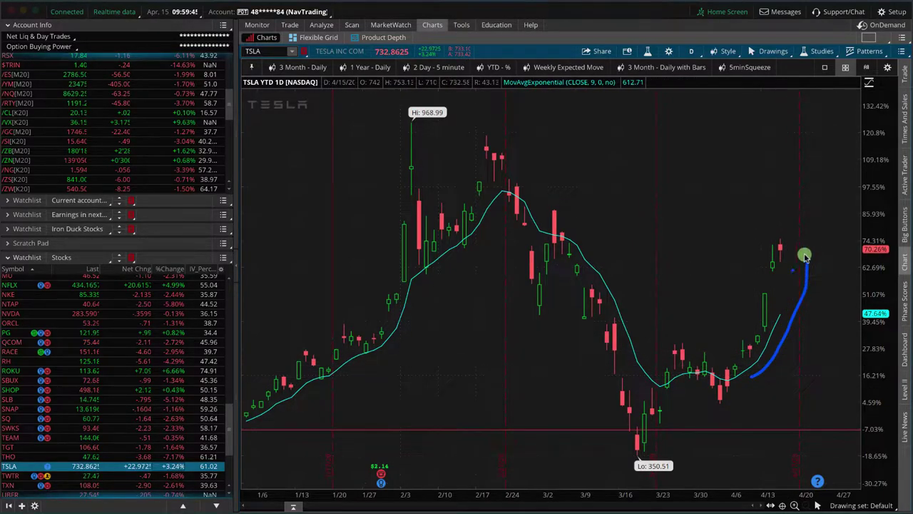
pyautogui.moveTo(823, 259); pyautogui.dragTo(826, 271)
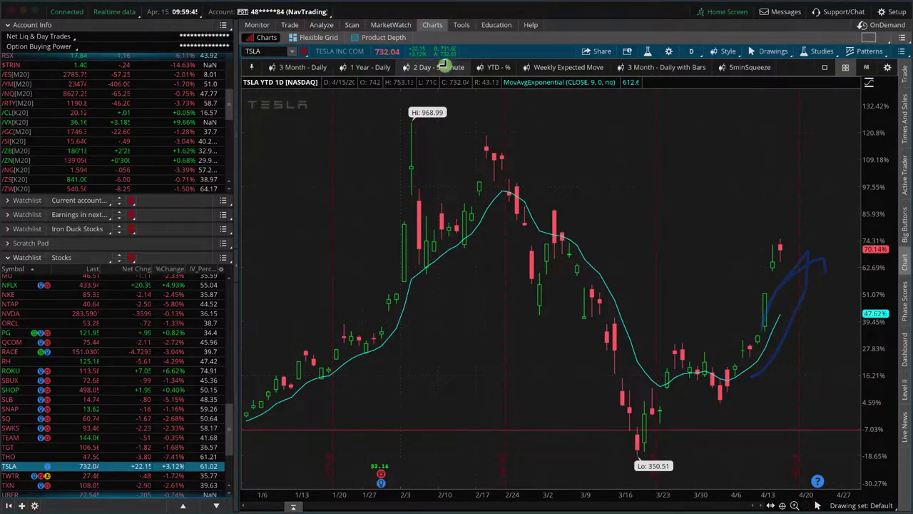
pyautogui.click(299, 67)
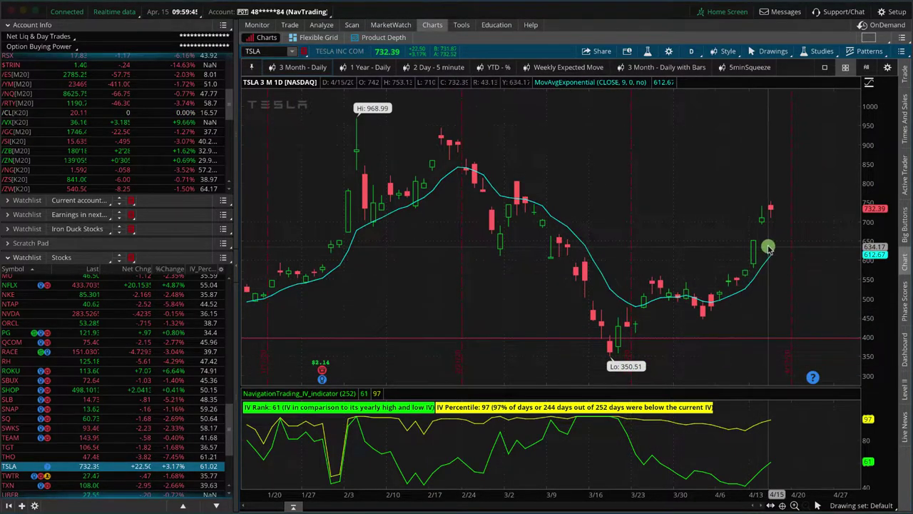
pyautogui.moveTo(639, 356)
pyautogui.mouseDown()
pyautogui.moveTo(598, 372)
pyautogui.moveTo(644, 365)
pyautogui.mouseUp()
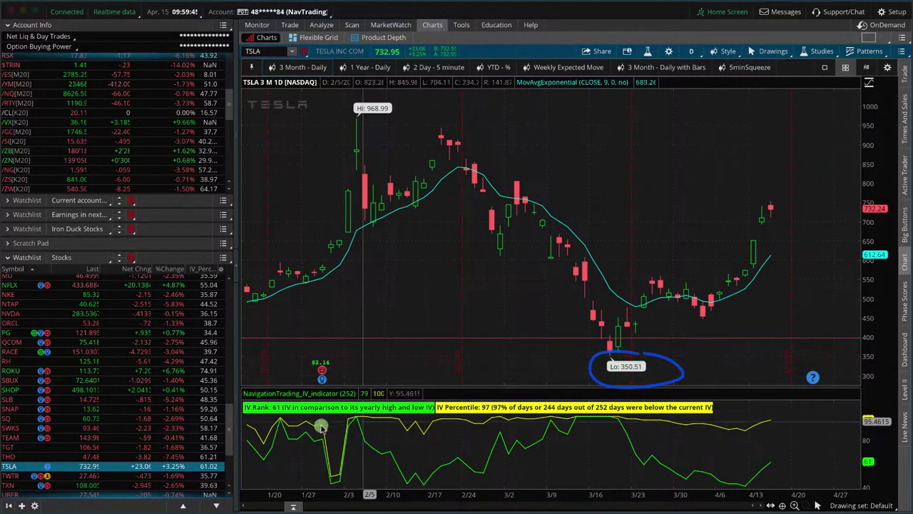
pyautogui.moveTo(230, 431); pyautogui.dragTo(230, 454)
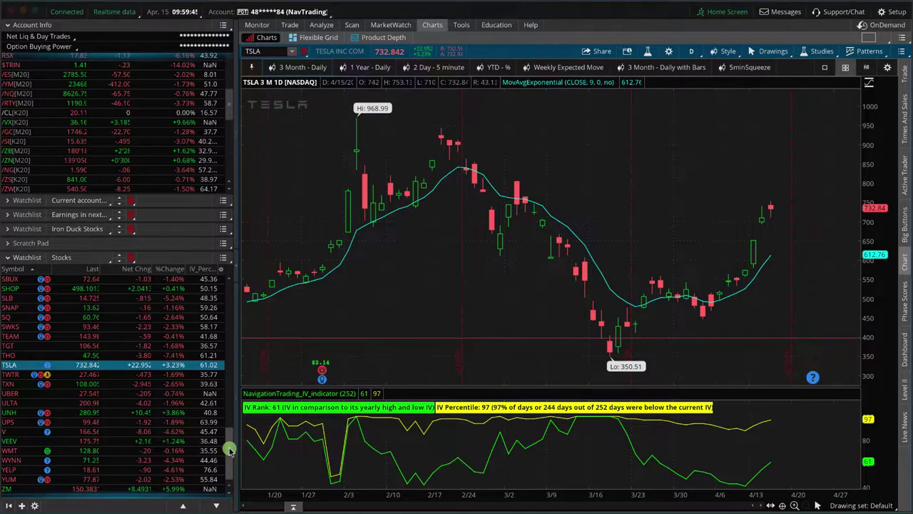
# Load GS, BAC, UAL and finally DAL into the chart via the symbol box.
pyautogui.click(280, 51)
pyautogui.write('GS')
pyautogui.press('Return')
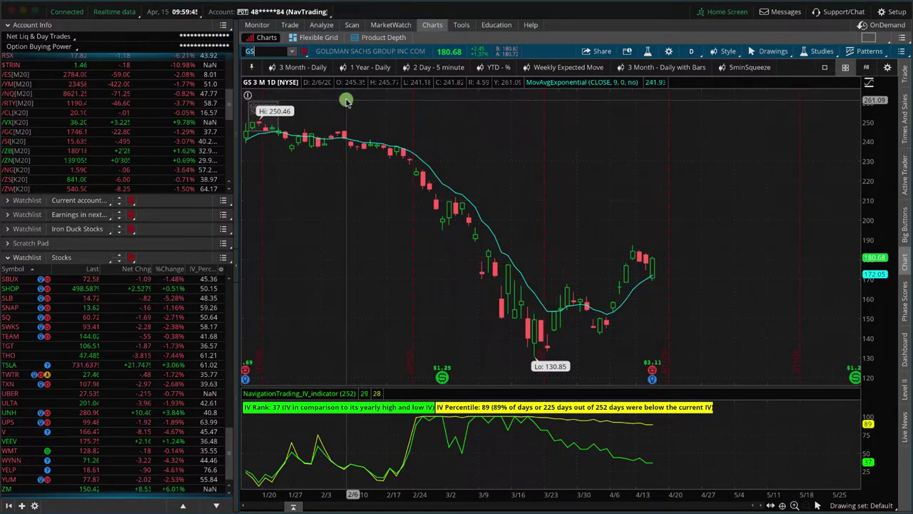
pyautogui.write('C')
pyautogui.press('Return')
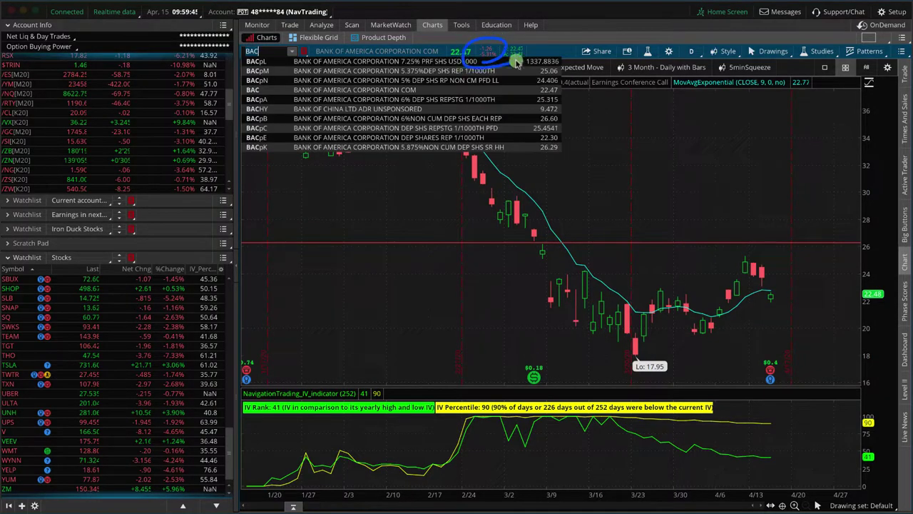
pyautogui.click(651, 128)
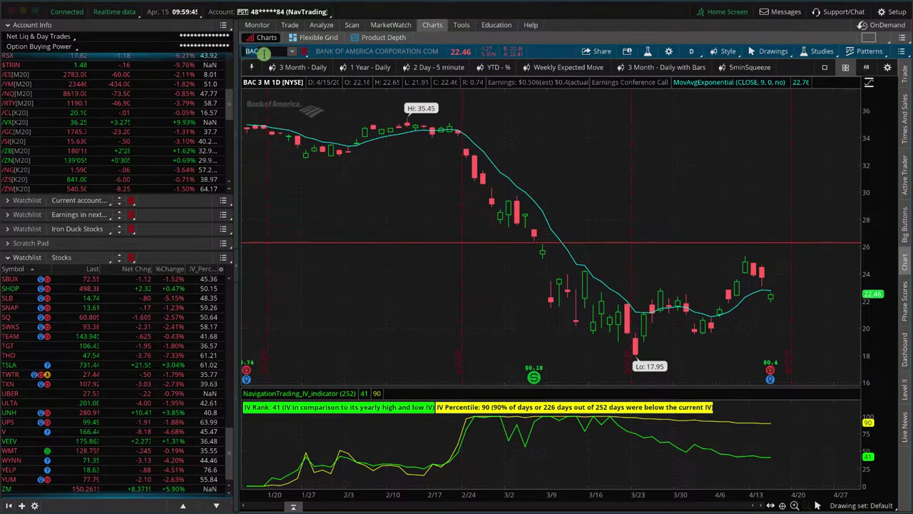
pyautogui.write('AL')
pyautogui.press('Return')
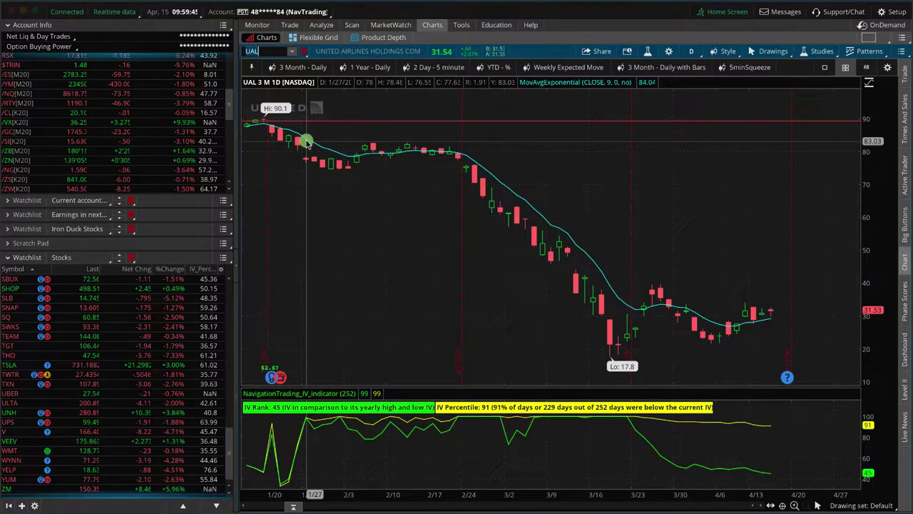
pyautogui.press('Return')
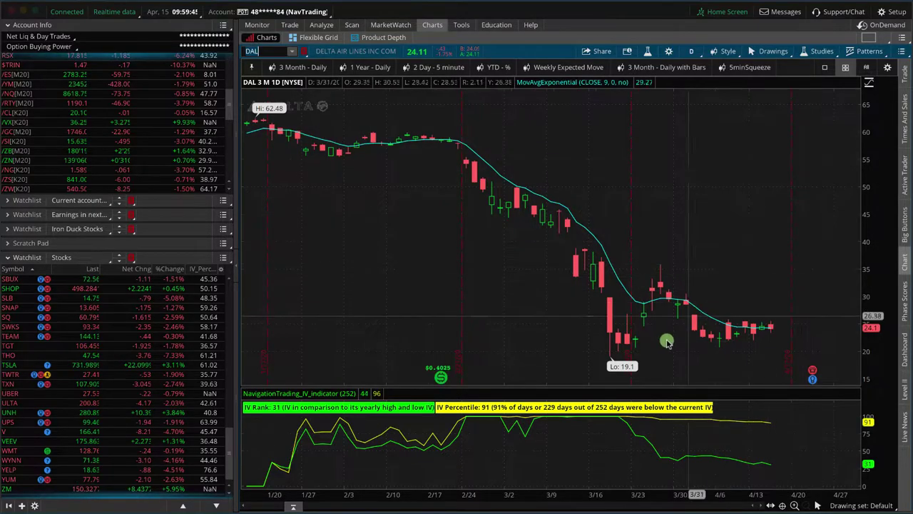
# Chart NFLX from the Stocks watchlist, then switch back to /ES futures.
pyautogui.scroll(10, 127, 361)
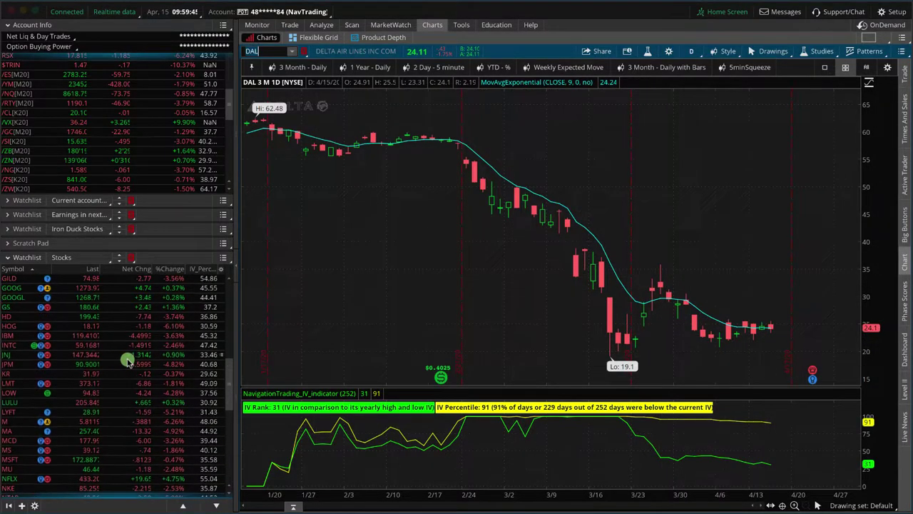
pyautogui.scroll(8, 127, 361)
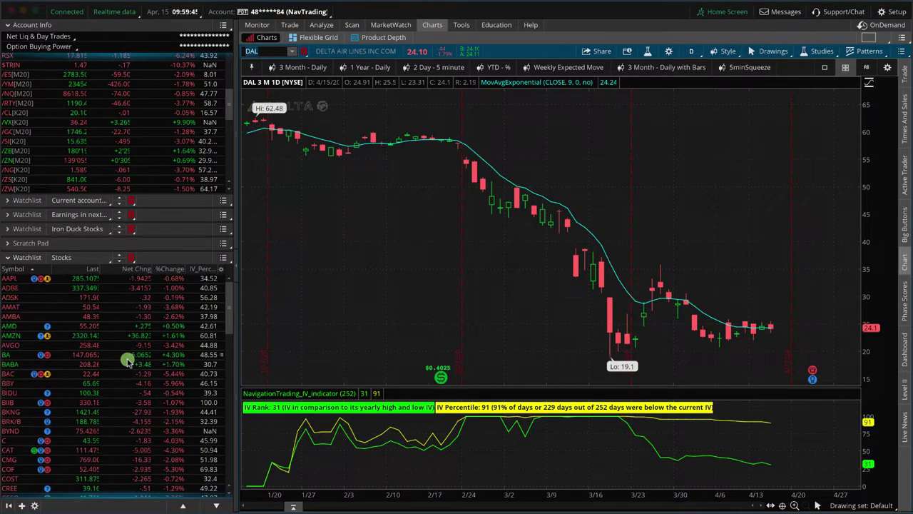
pyautogui.scroll(-15, 127, 361)
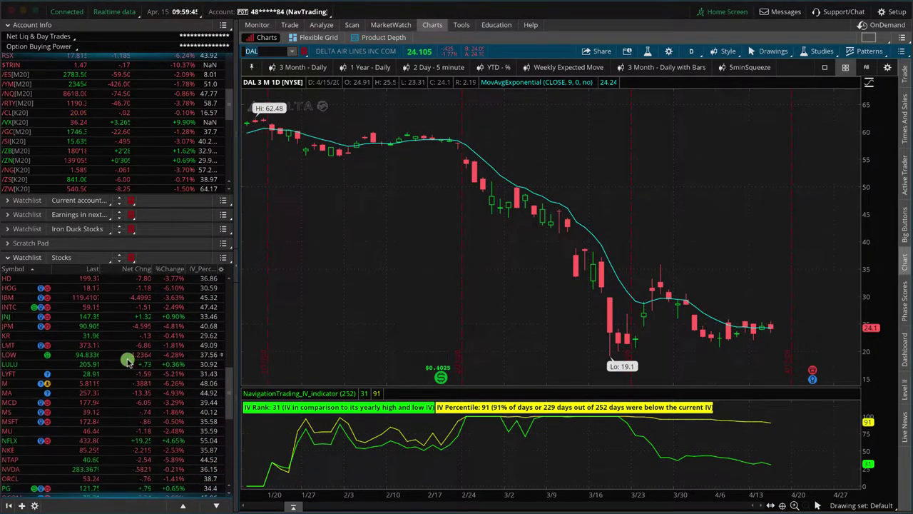
pyautogui.scroll(-1, 127, 361)
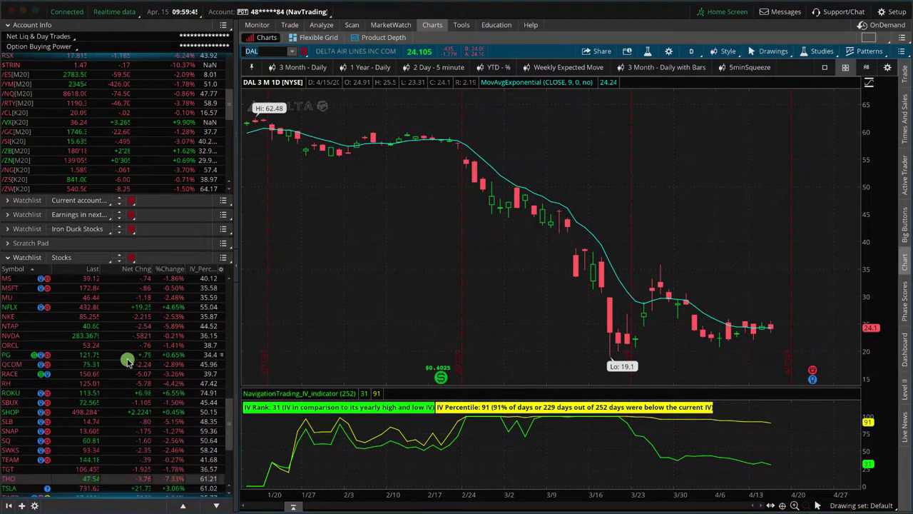
pyautogui.click(41, 308)
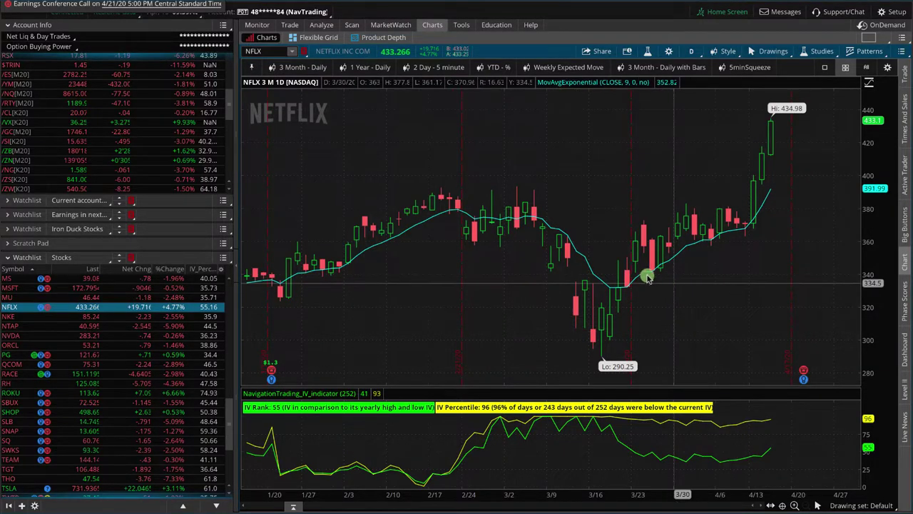
pyautogui.click(174, 75)
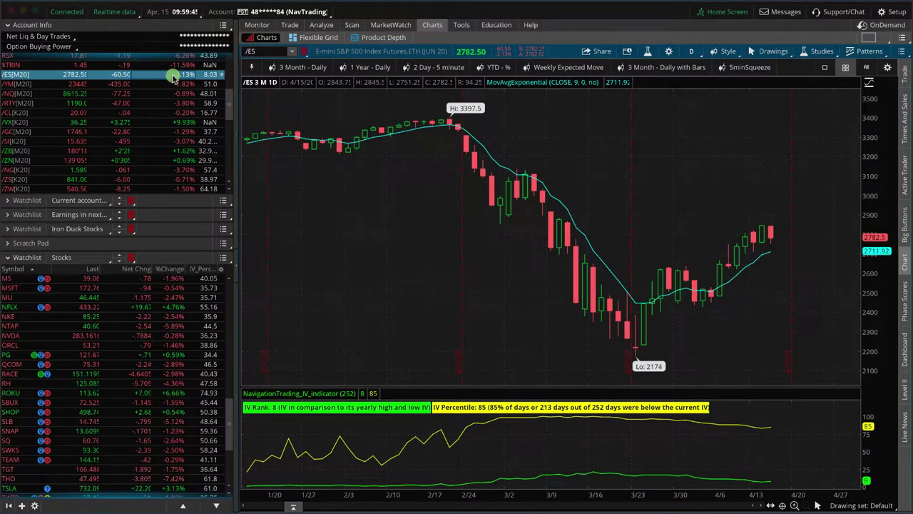